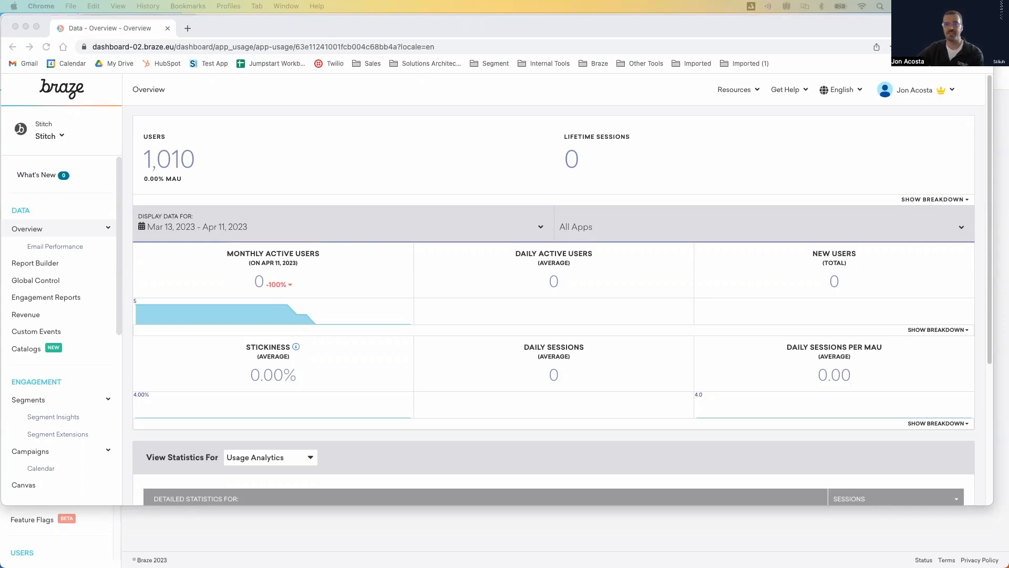
- Open the team management page in the Stitch app group's settings to view the list of active teams
{"action": "scroll", "coordinate": [47, 289], "scroll_direction": "down", "scroll_amount": 6}
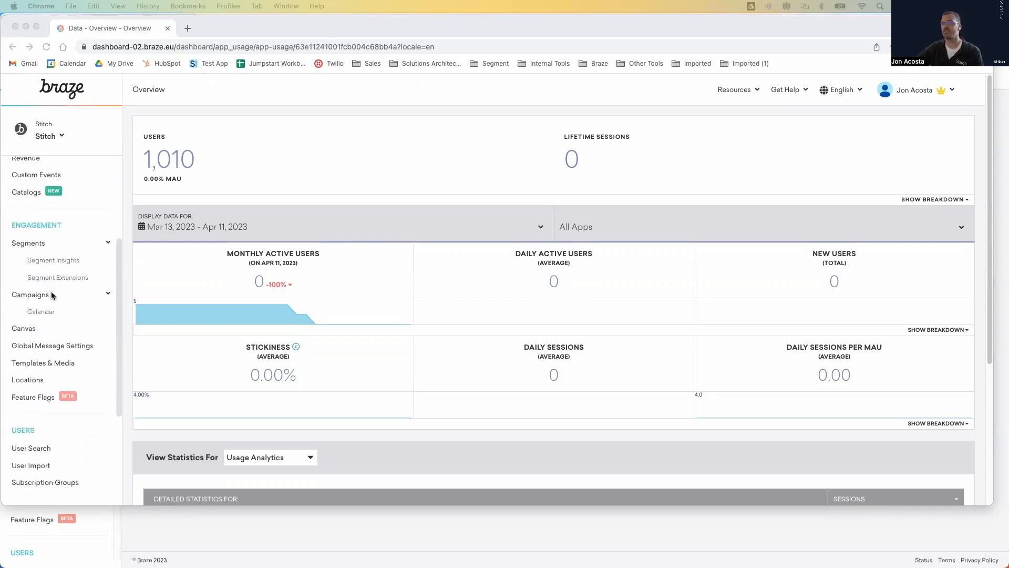
{"action": "scroll", "coordinate": [103, 251], "scroll_direction": "down", "scroll_amount": 4}
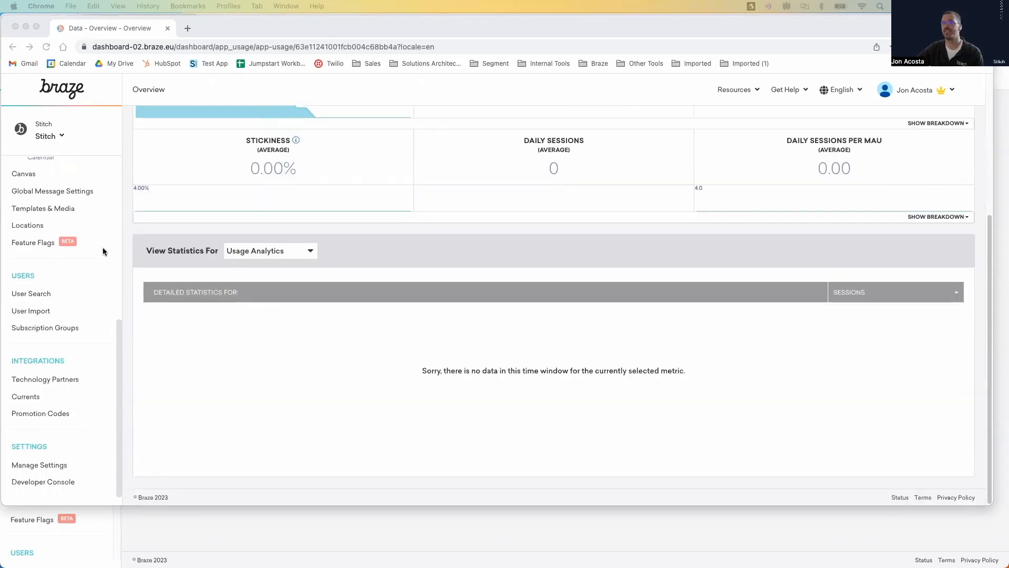
{"action": "left_click", "coordinate": [38, 463]}
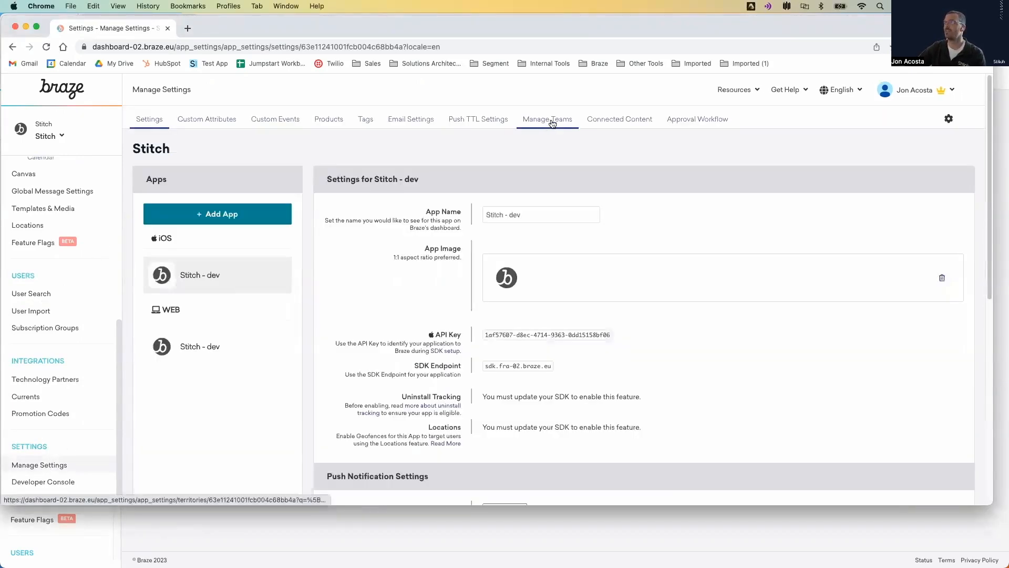
{"action": "left_click", "coordinate": [548, 120]}
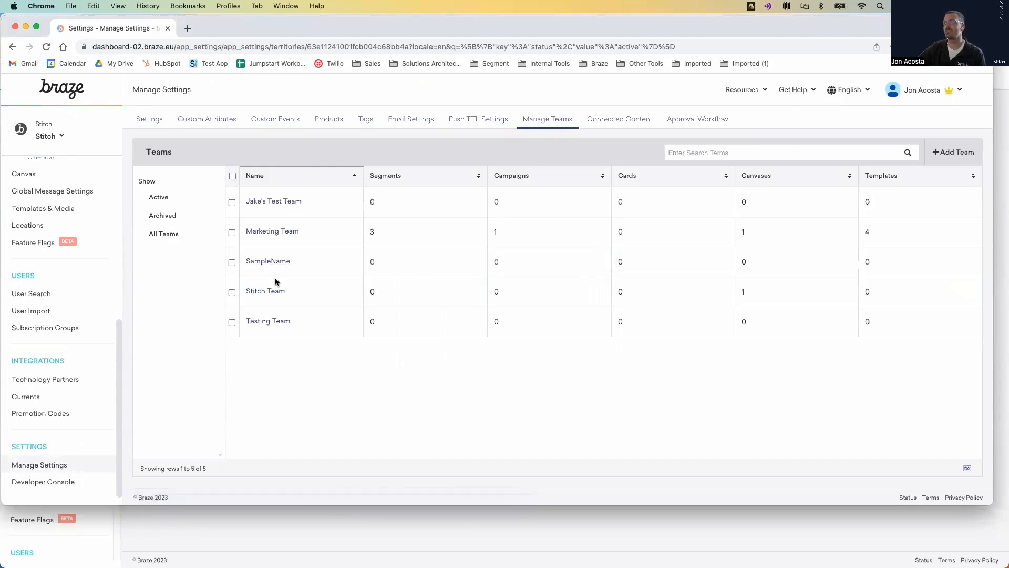
- Open the SampleName team, view the filter options for defining a team, and close it without saving
{"action": "left_click_drag", "start_coordinate": [269, 268], "coordinate": [259, 262]}
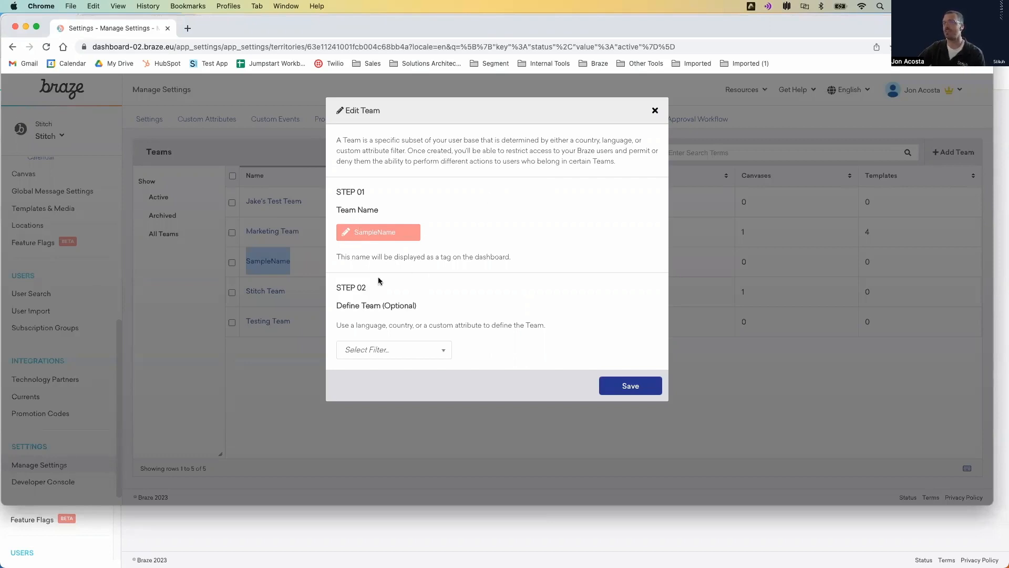
{"action": "left_click", "coordinate": [399, 356]}
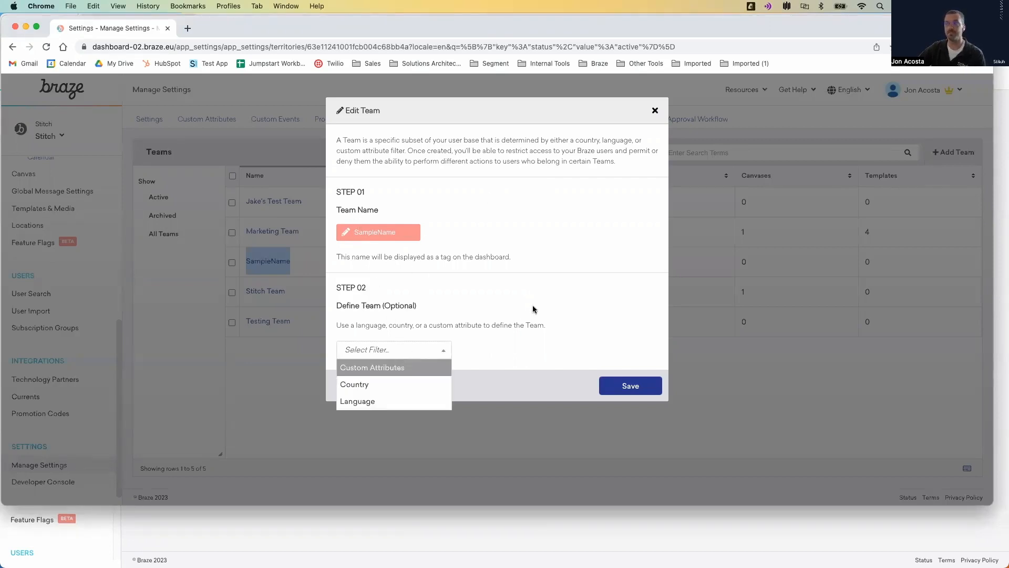
{"action": "left_click", "coordinate": [532, 309]}
{"action": "left_click", "coordinate": [654, 111]}
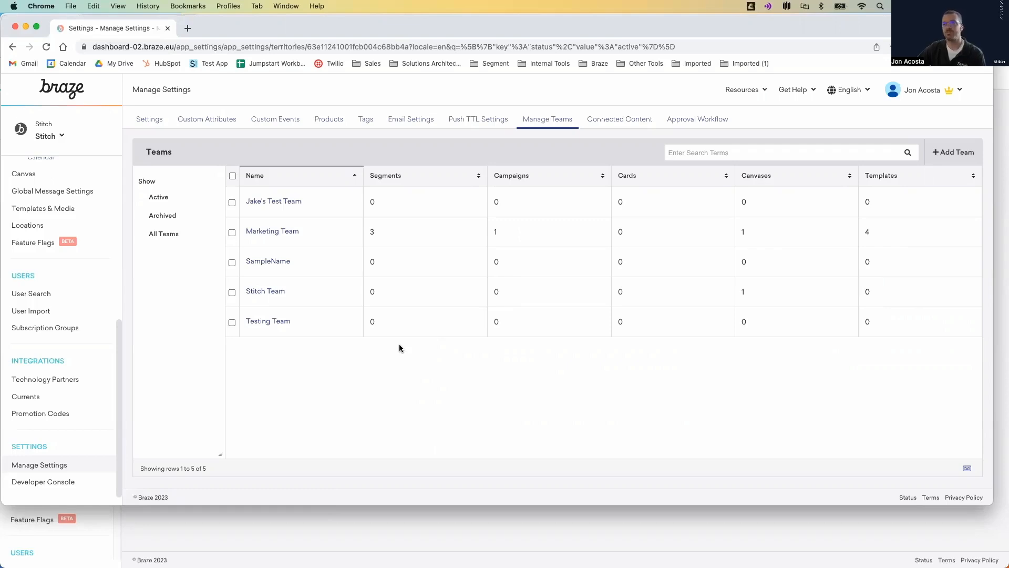
- Open the limited sample user's record in user management and go to the app group level permissions table
{"action": "left_click", "coordinate": [955, 89]}
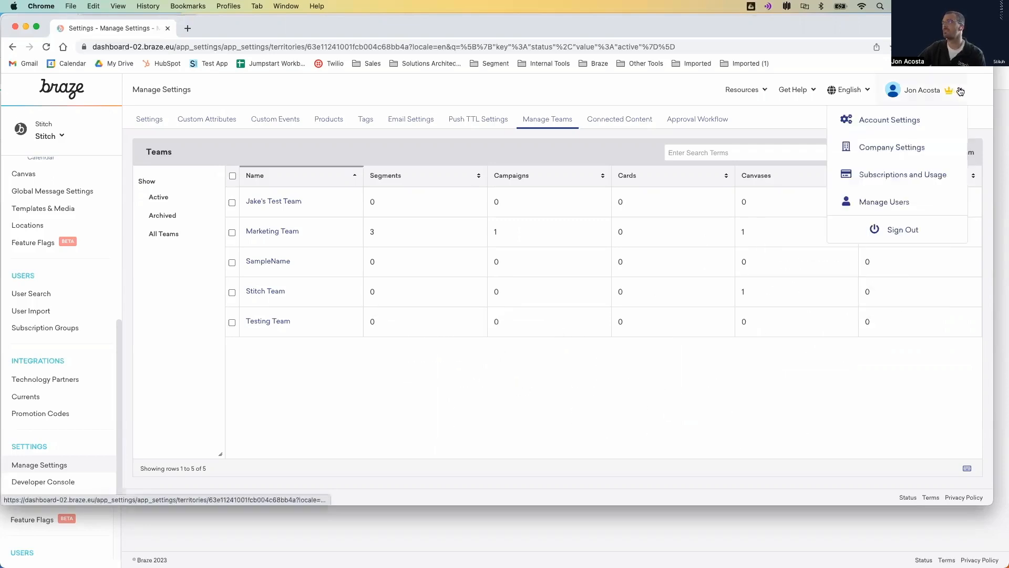
{"action": "left_click", "coordinate": [881, 200]}
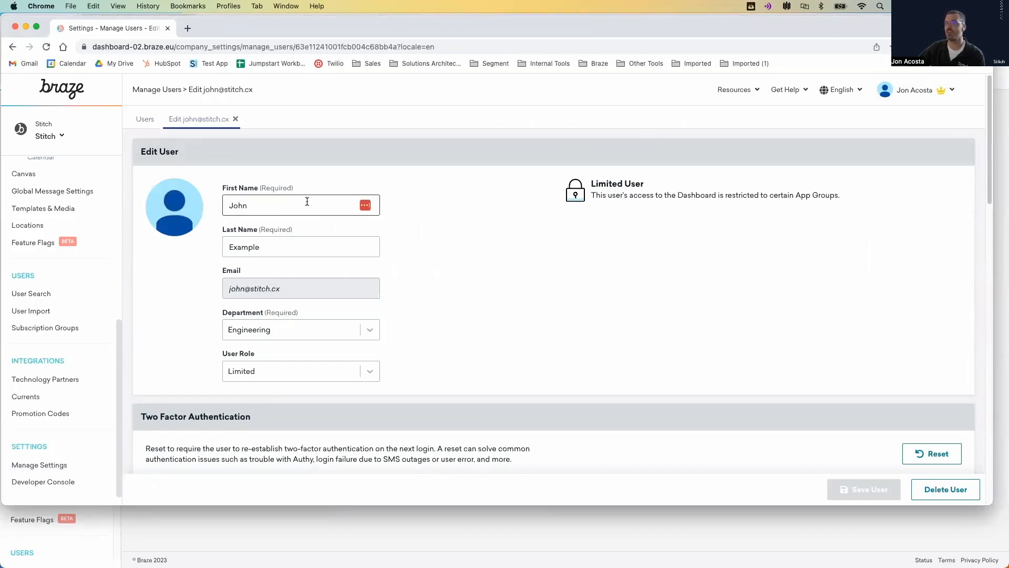
{"action": "scroll", "coordinate": [513, 307], "scroll_direction": "down", "scroll_amount": 5}
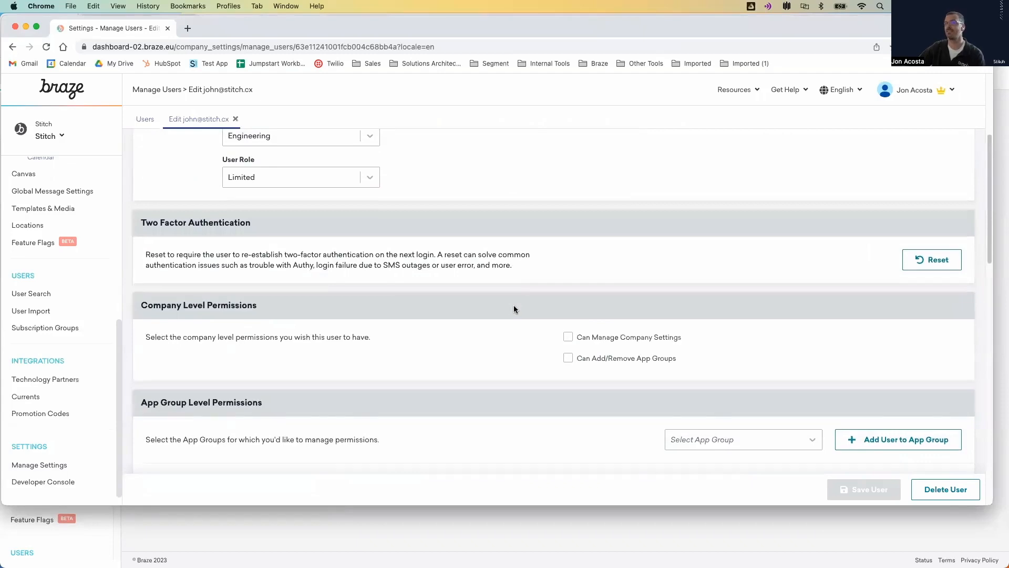
{"action": "scroll", "coordinate": [514, 309], "scroll_direction": "down", "scroll_amount": 4}
{"action": "scroll", "coordinate": [512, 309], "scroll_direction": "down", "scroll_amount": 4}
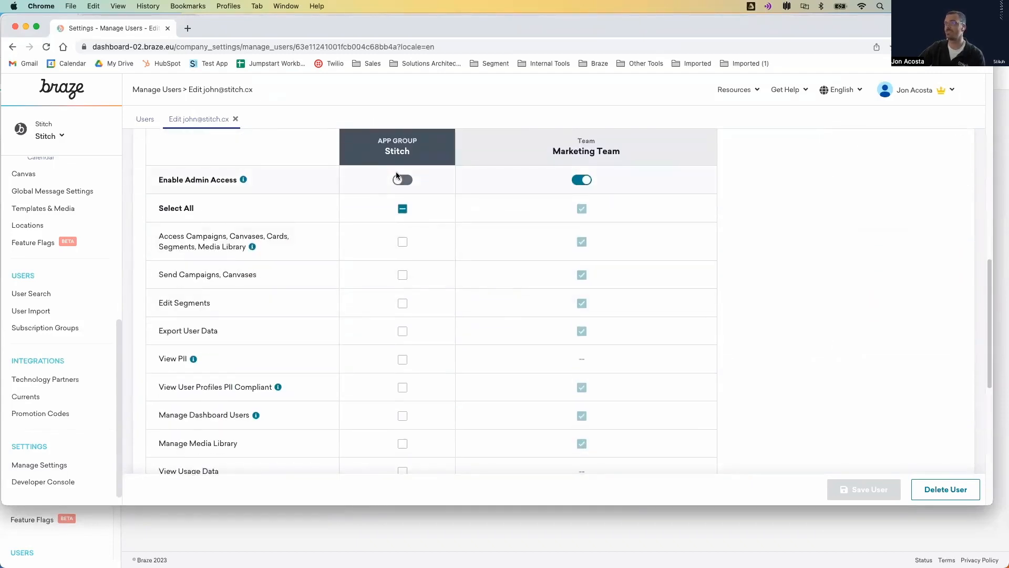
- Compare the user's permissions for the Stitch app group with those for the Marketing Team
{"action": "scroll", "coordinate": [431, 262], "scroll_direction": "down", "scroll_amount": 1}
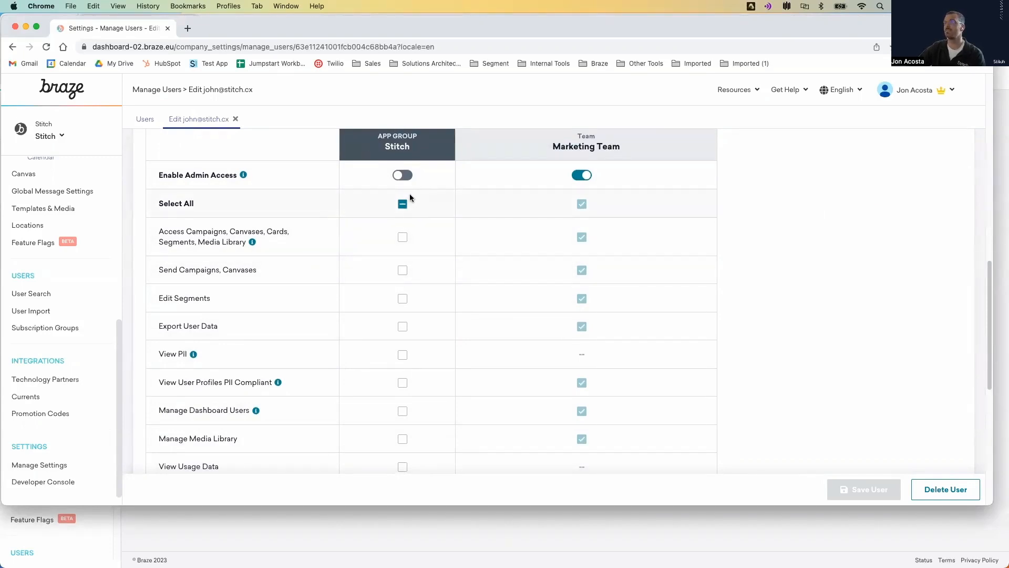
{"action": "scroll", "coordinate": [389, 255], "scroll_direction": "down", "scroll_amount": 7}
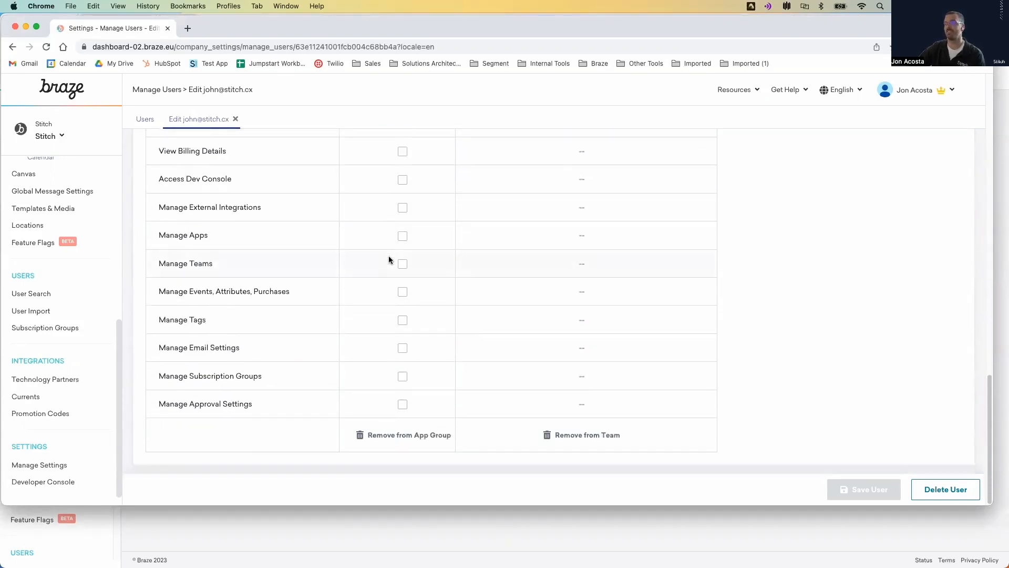
{"action": "scroll", "coordinate": [389, 258], "scroll_direction": "up", "scroll_amount": 10}
{"action": "scroll", "coordinate": [556, 316], "scroll_direction": "down", "scroll_amount": 3}
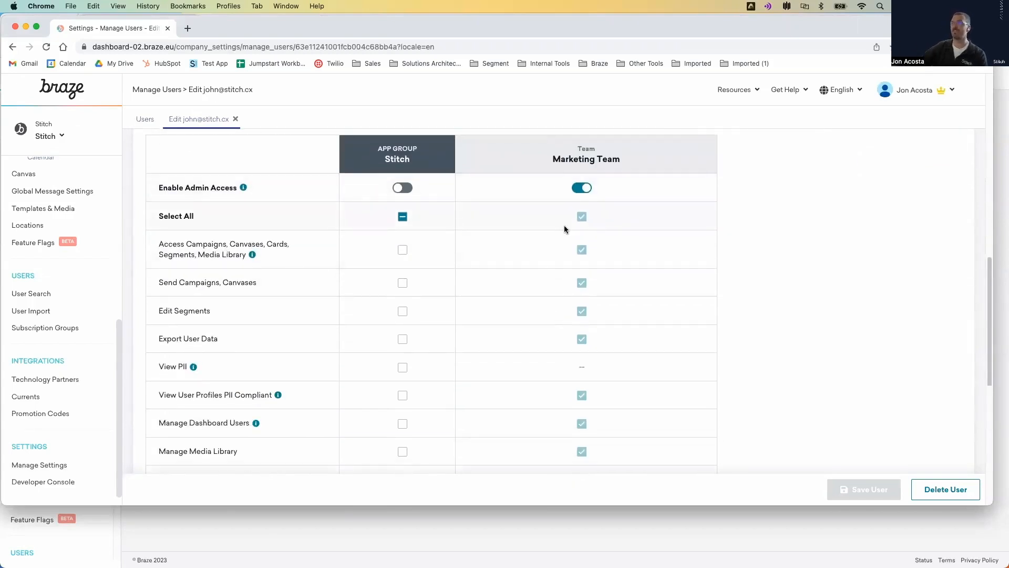
{"action": "scroll", "coordinate": [566, 237], "scroll_direction": "down", "scroll_amount": 3}
{"action": "scroll", "coordinate": [570, 247], "scroll_direction": "down", "scroll_amount": 2}
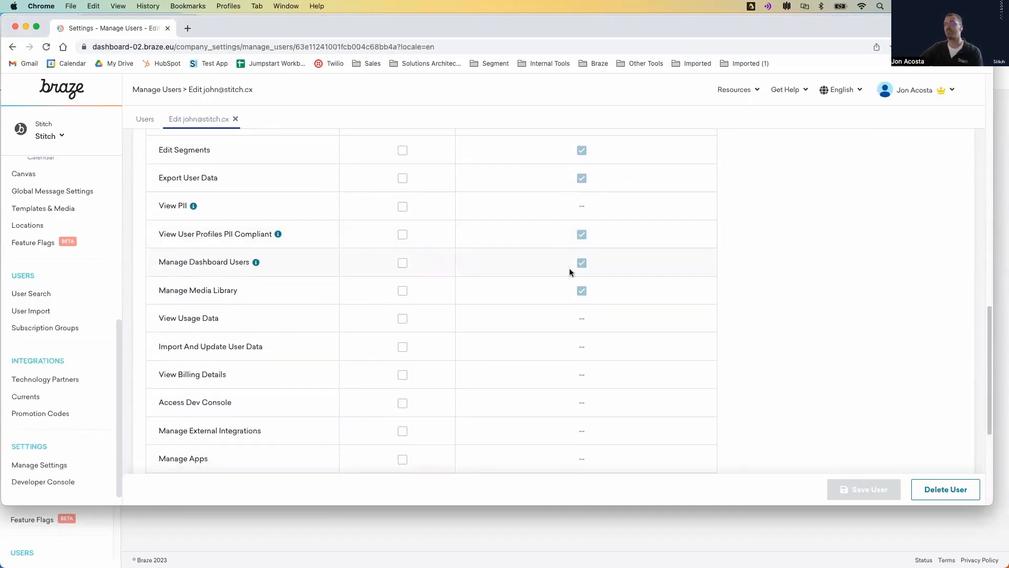
{"action": "scroll", "coordinate": [200, 265], "scroll_direction": "up", "scroll_amount": 3}
- Check the team tags on the segments list and on the canvases filtered by Archived status
{"action": "scroll", "coordinate": [53, 249], "scroll_direction": "up", "scroll_amount": 5}
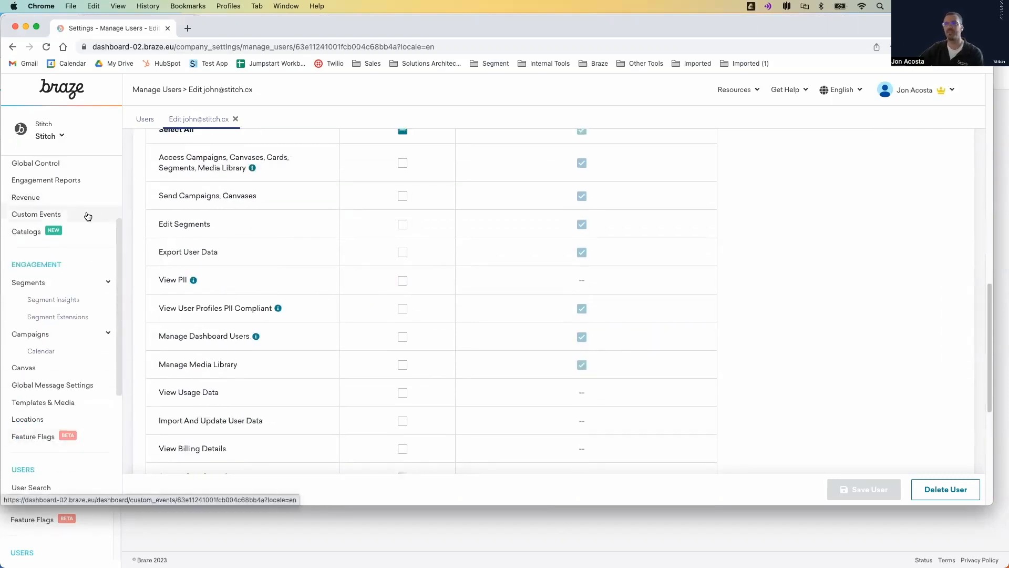
{"action": "left_click", "coordinate": [52, 284]}
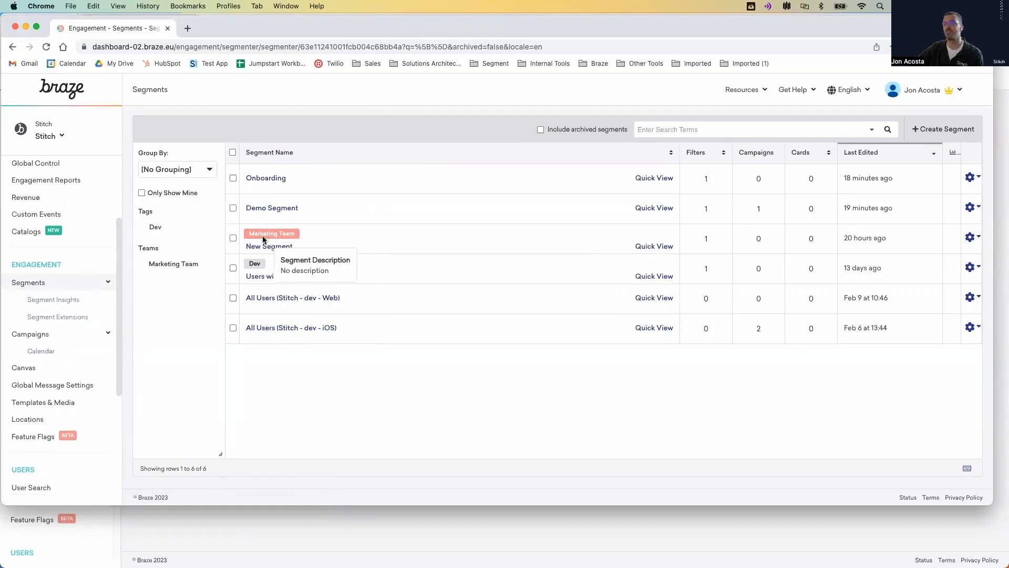
{"action": "left_click", "coordinate": [32, 363]}
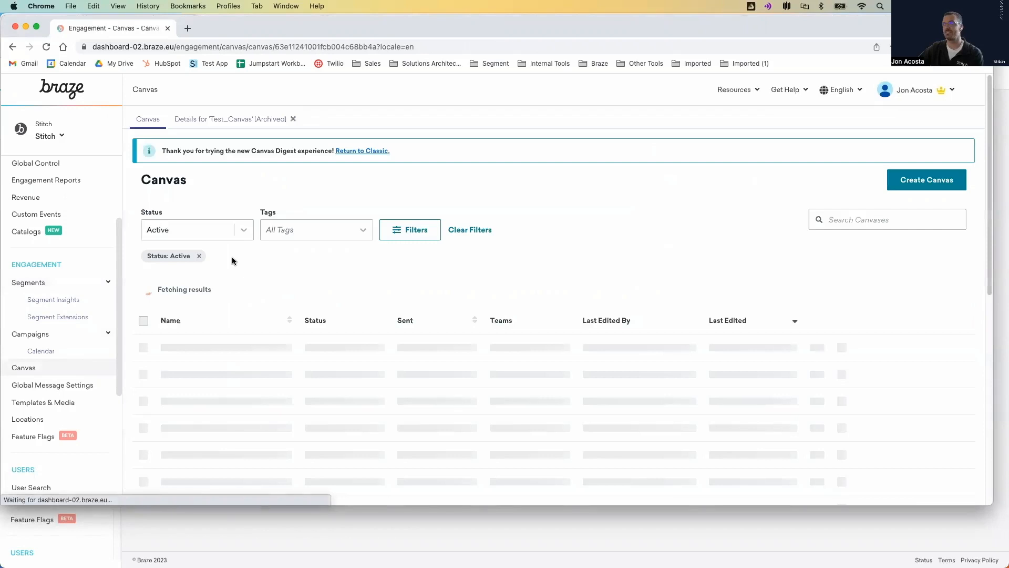
{"action": "left_click", "coordinate": [241, 234]}
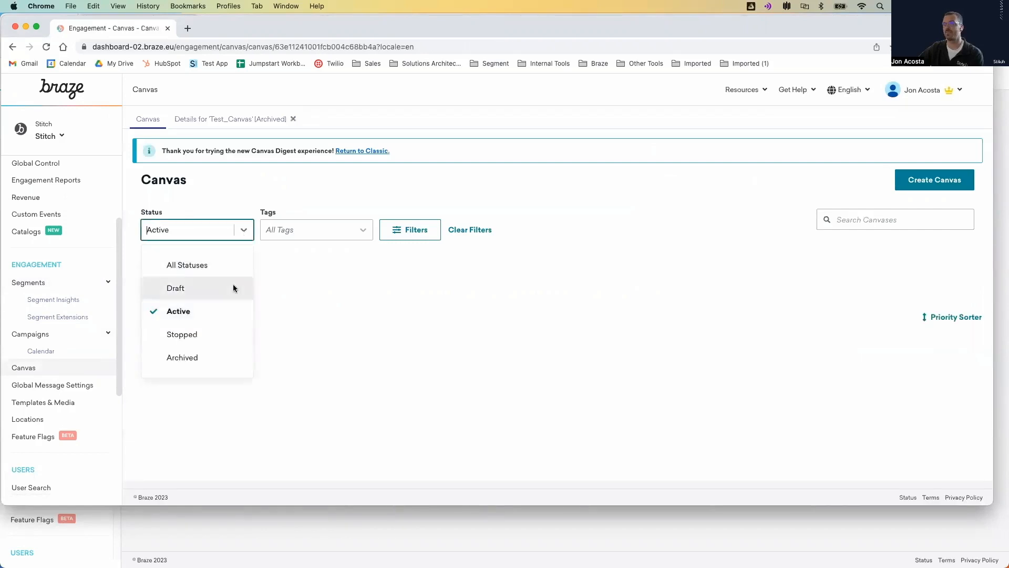
{"action": "left_click", "coordinate": [202, 354]}
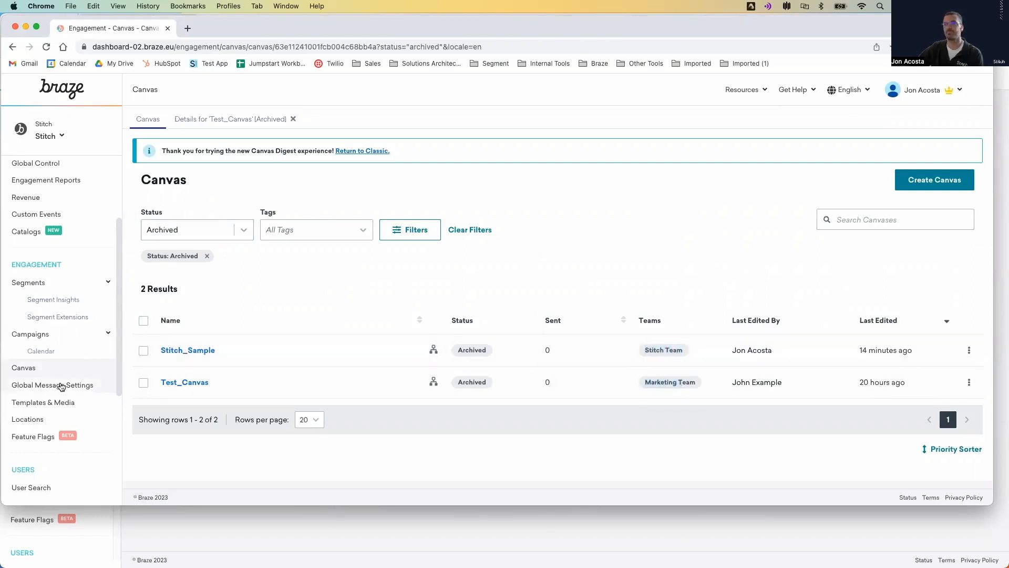
- Open Templates & Media and check the team tags on the saved drag-and-drop email templates
{"action": "left_click", "coordinate": [55, 402]}
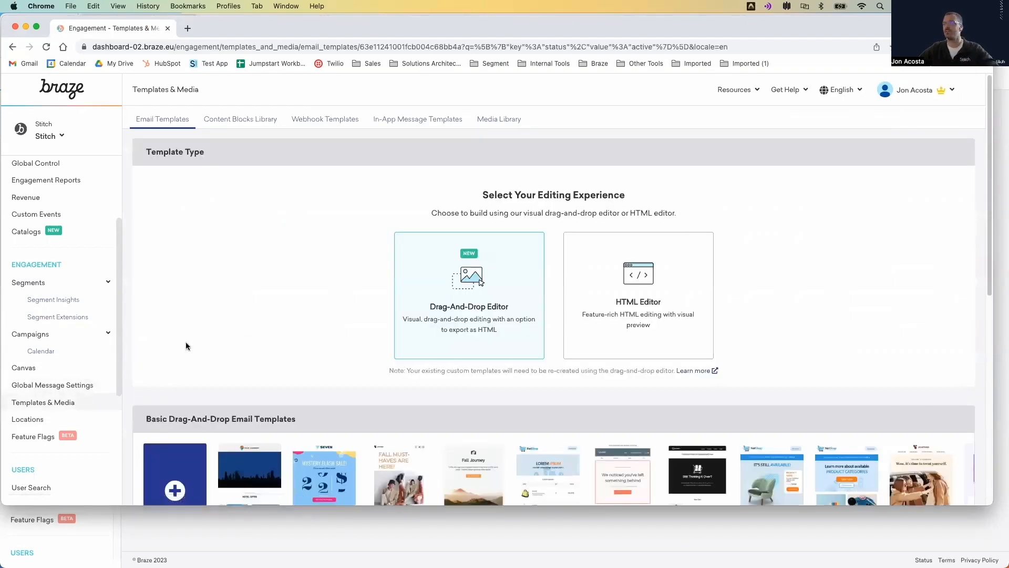
{"action": "scroll", "coordinate": [153, 329], "scroll_direction": "down", "scroll_amount": 6}
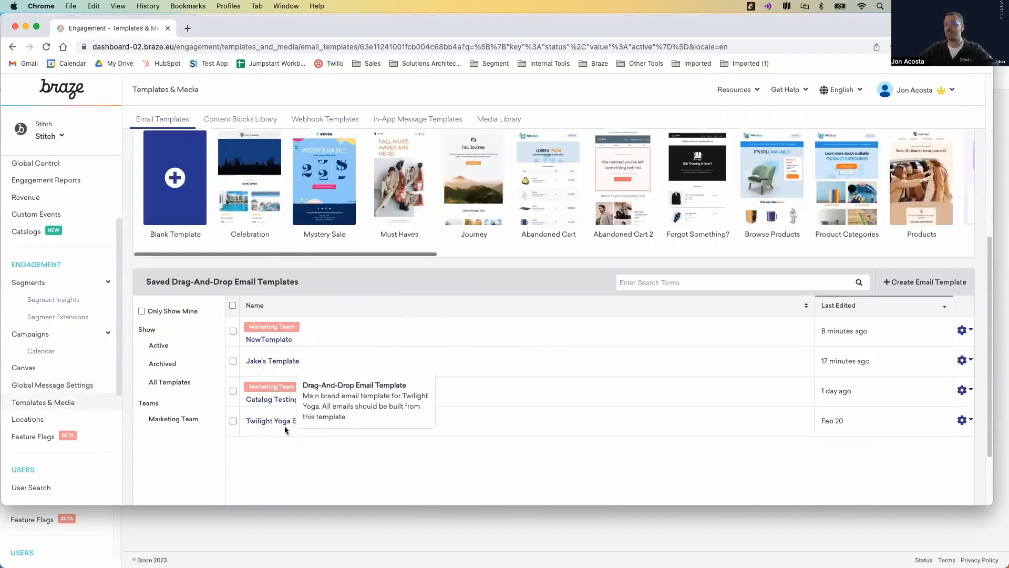
{"action": "scroll", "coordinate": [286, 333], "scroll_direction": "down", "scroll_amount": 1}
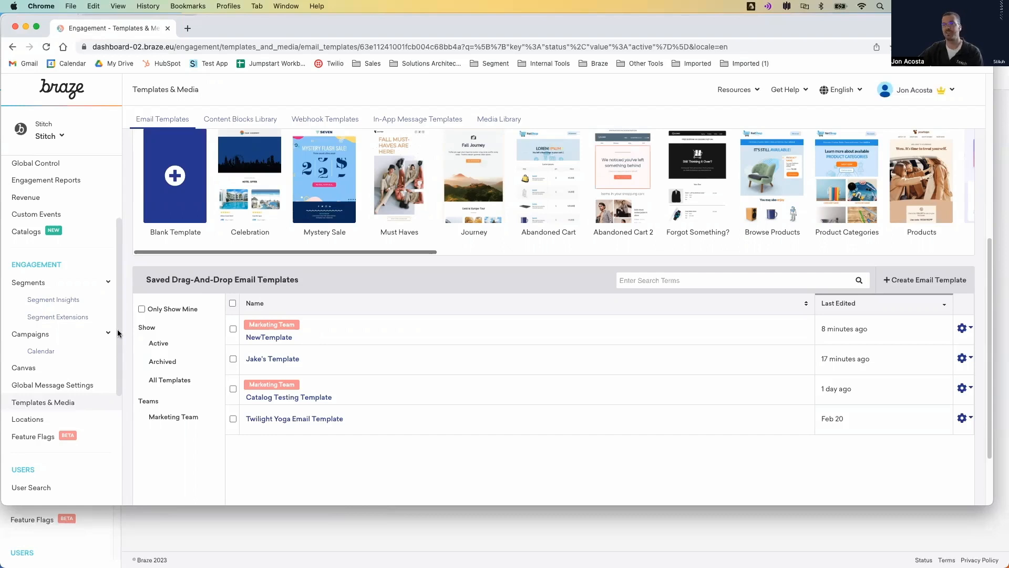
- Look up the sample customer in User Search by entering the customer's e-mail address
{"action": "scroll", "coordinate": [105, 333], "scroll_direction": "down", "scroll_amount": 5}
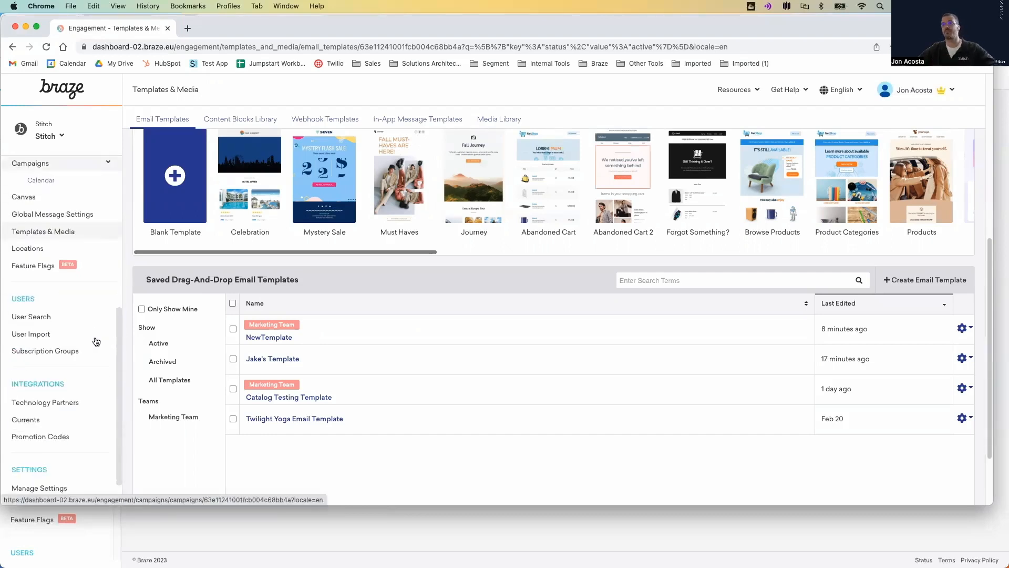
{"action": "left_click", "coordinate": [74, 317]}
{"action": "left_click", "coordinate": [503, 269]}
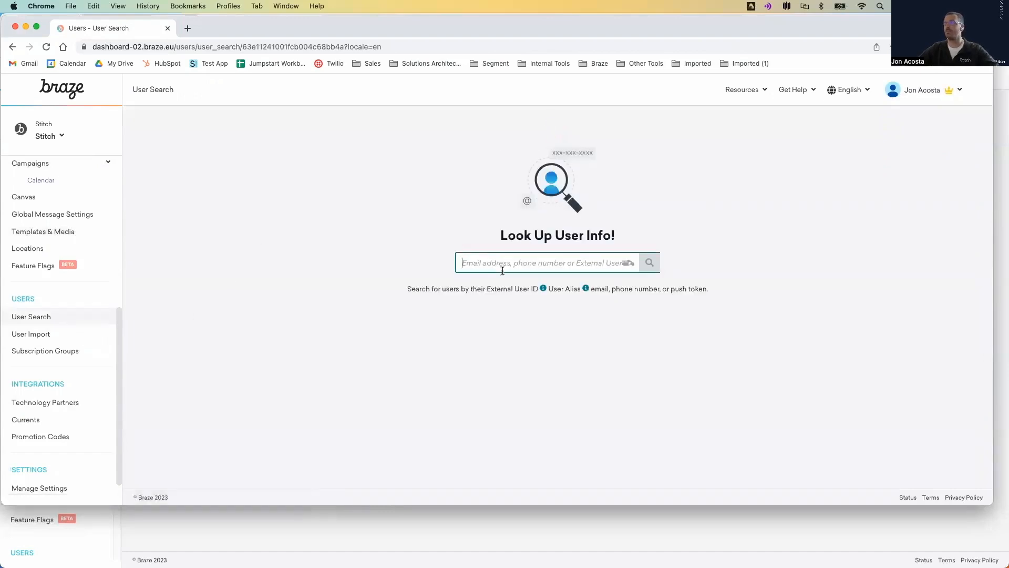
{"action": "type", "text": "wayne.hale@example.com"}
{"action": "key", "text": "Return"}
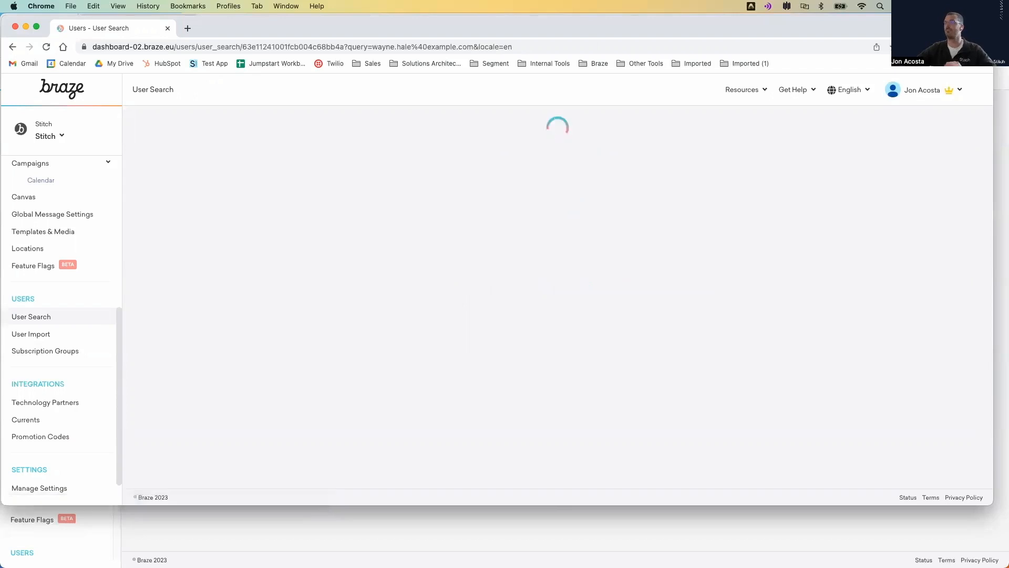
- Copy the customer's e-mail address from the search field and review the profile overview with full admin access
{"action": "triple_click", "coordinate": [252, 129]}
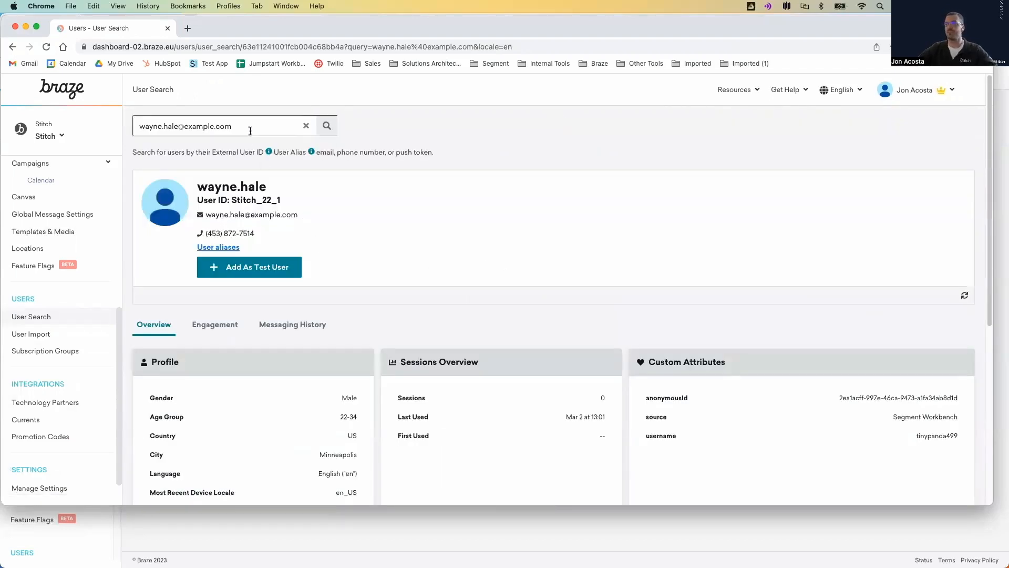
{"action": "left_click", "coordinate": [379, 233]}
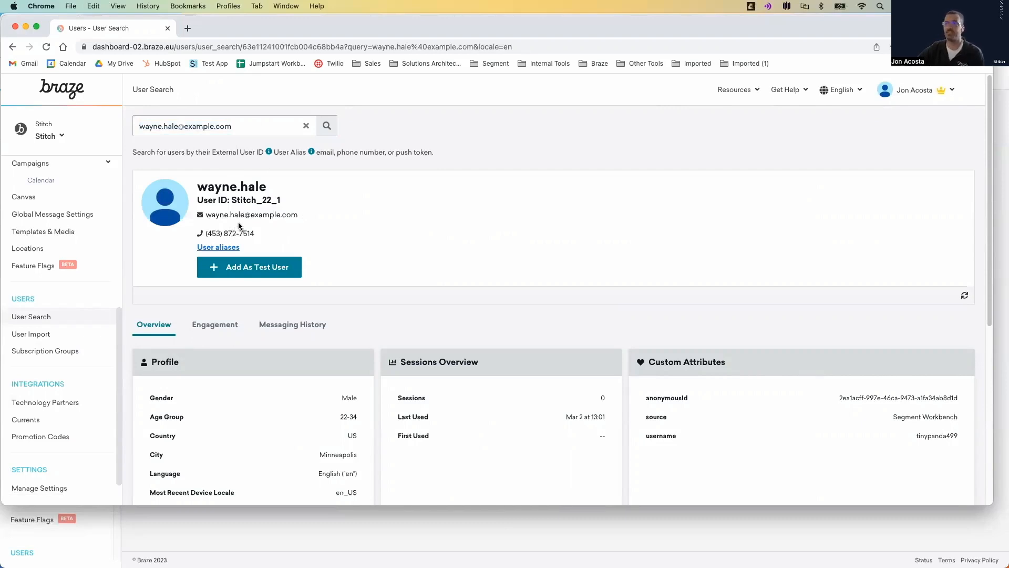
{"action": "scroll", "coordinate": [204, 243], "scroll_direction": "down", "scroll_amount": 5}
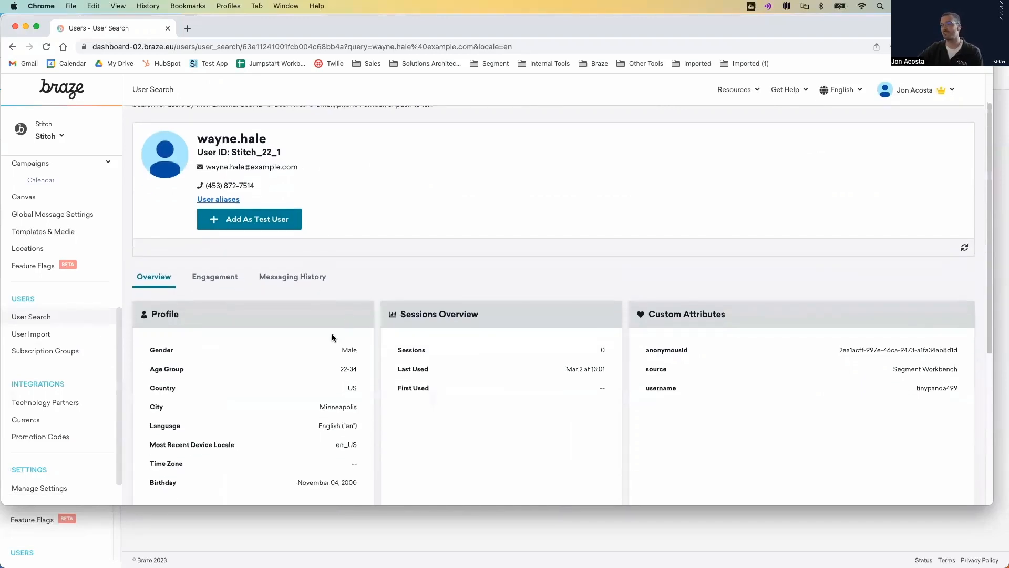
{"action": "scroll", "coordinate": [292, 294], "scroll_direction": "down", "scroll_amount": 2}
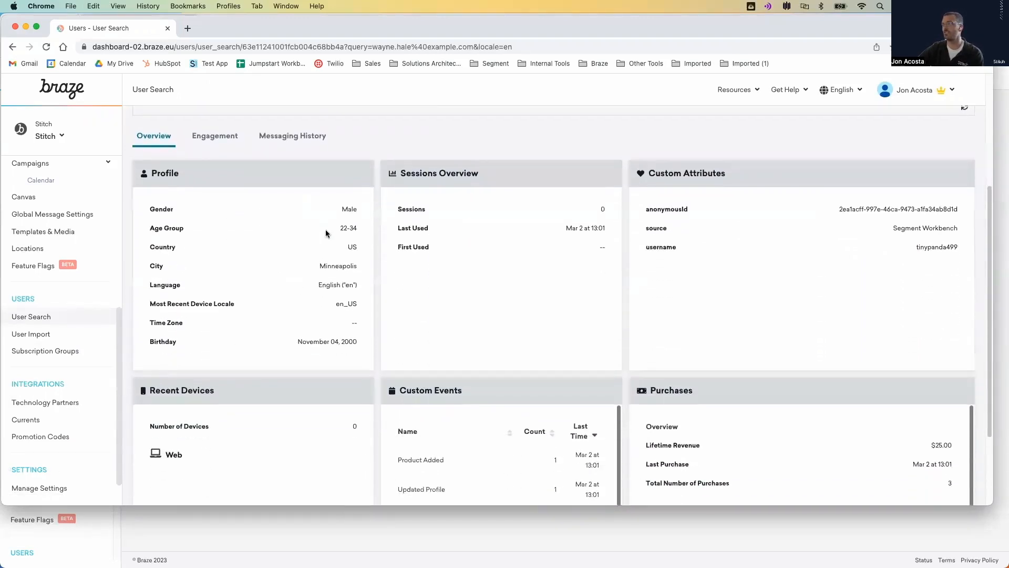
- Switch to the limited user's Braze session in Firefox and look up the same customer by pasting the e-mail address
{"action": "left_click", "coordinate": [230, 522]}
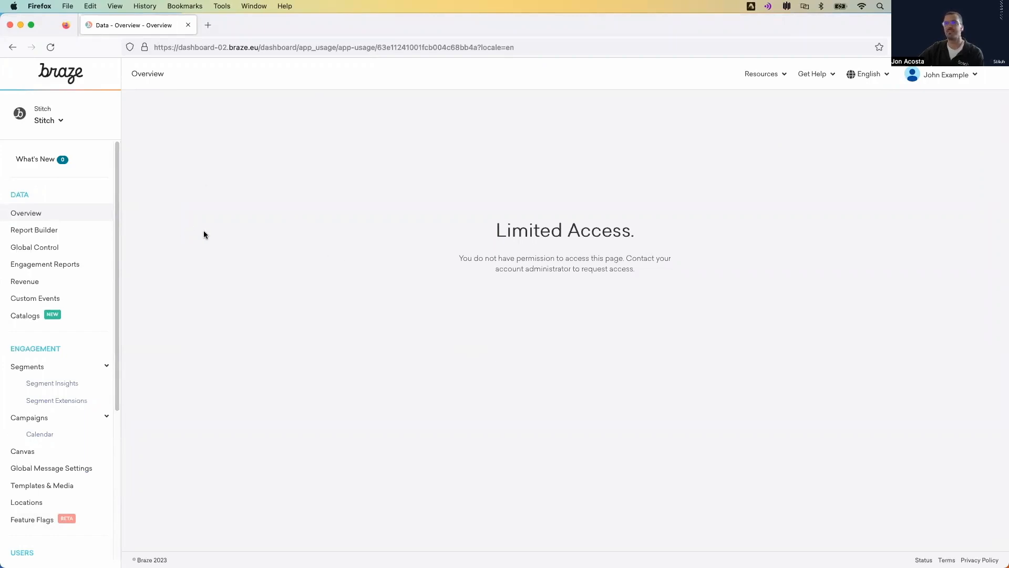
{"action": "scroll", "coordinate": [60, 302], "scroll_direction": "down", "scroll_amount": 3}
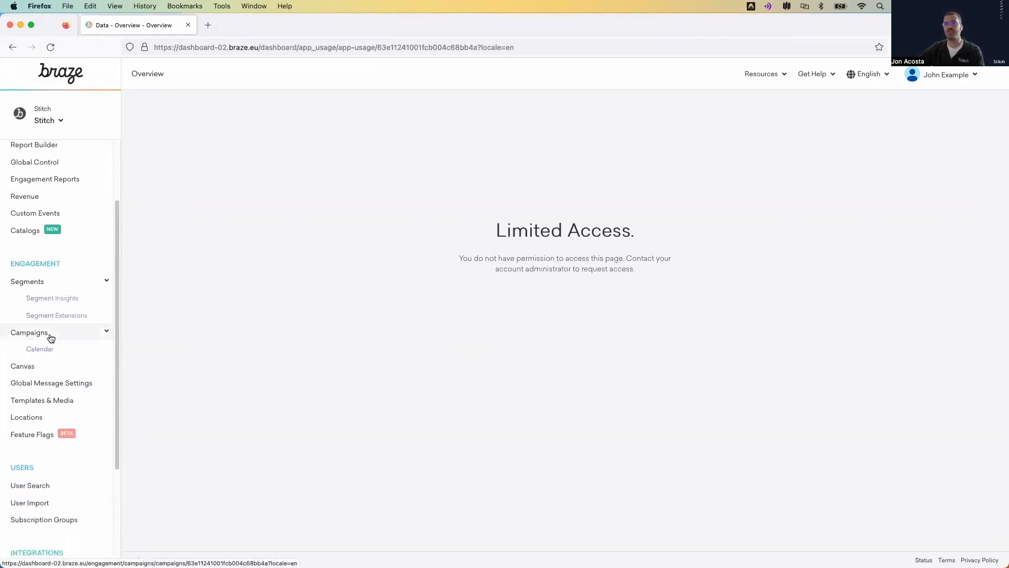
{"action": "left_click", "coordinate": [52, 487]}
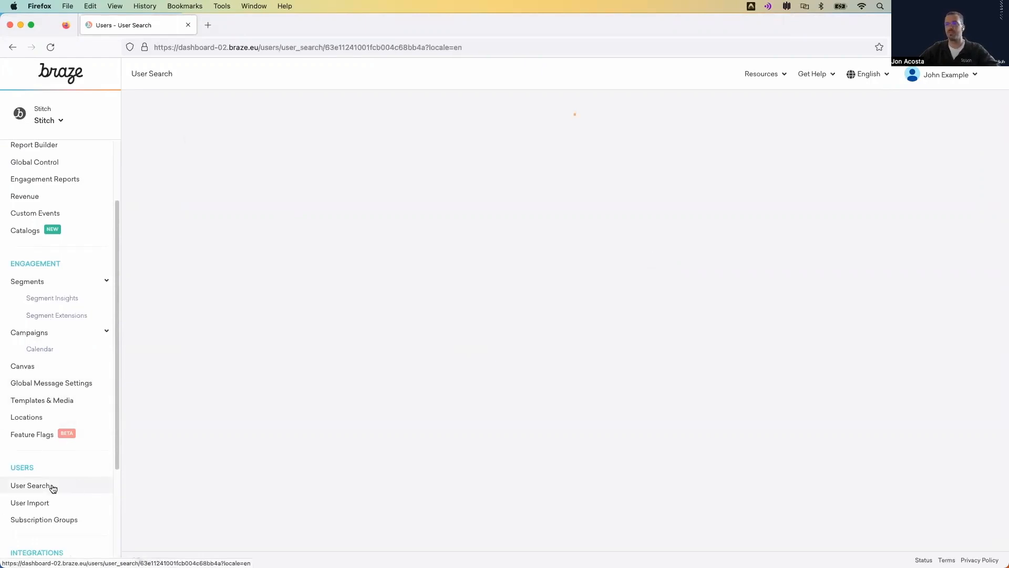
{"action": "left_click", "coordinate": [489, 245]}
{"action": "key", "text": "super+v"}
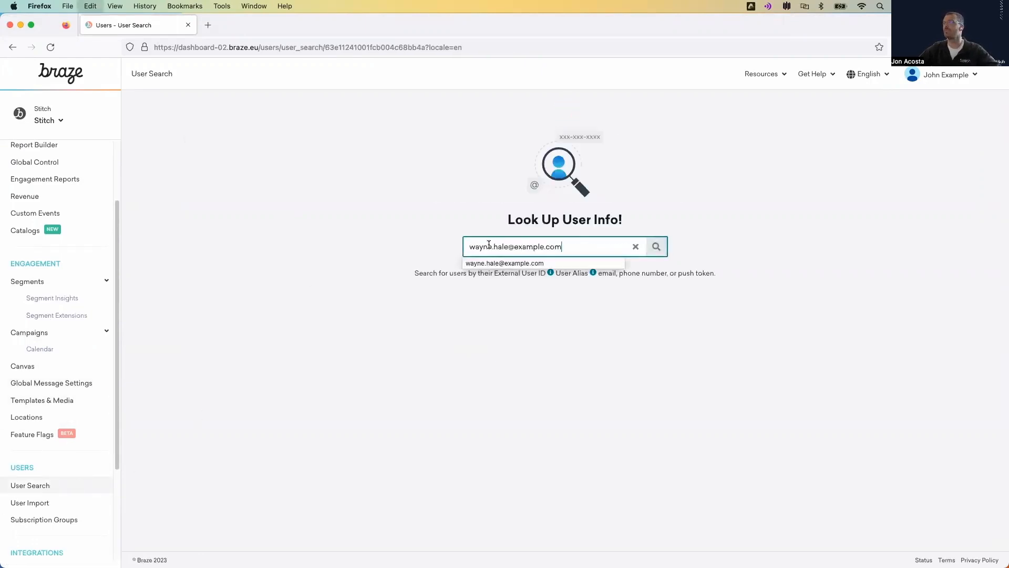
{"action": "left_click", "coordinate": [656, 246]}
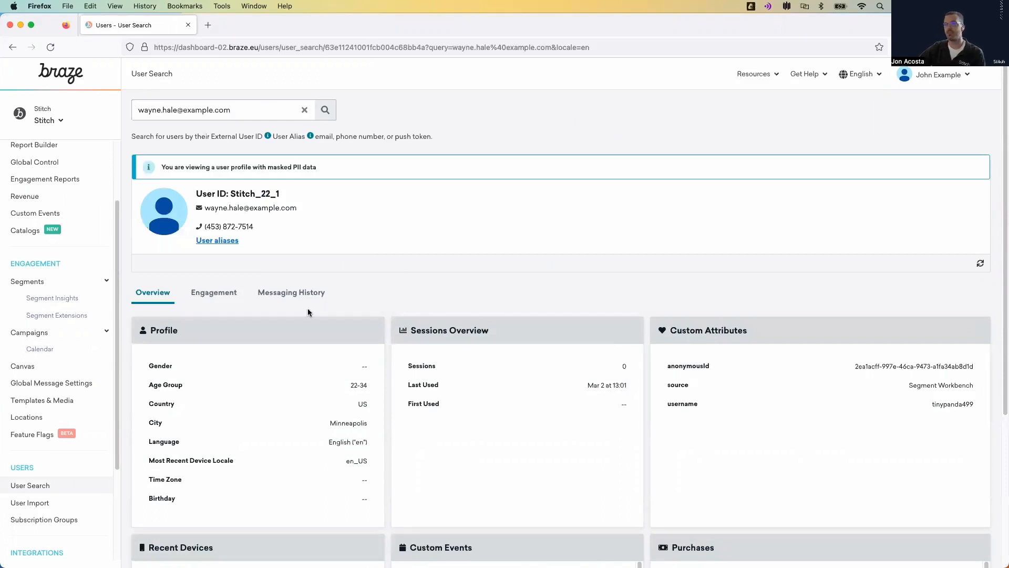
- Examine the customer's profile fields, including gender and birthday, and the masked PII notice as the limited user
{"action": "scroll", "coordinate": [309, 310], "scroll_direction": "down", "scroll_amount": 1}
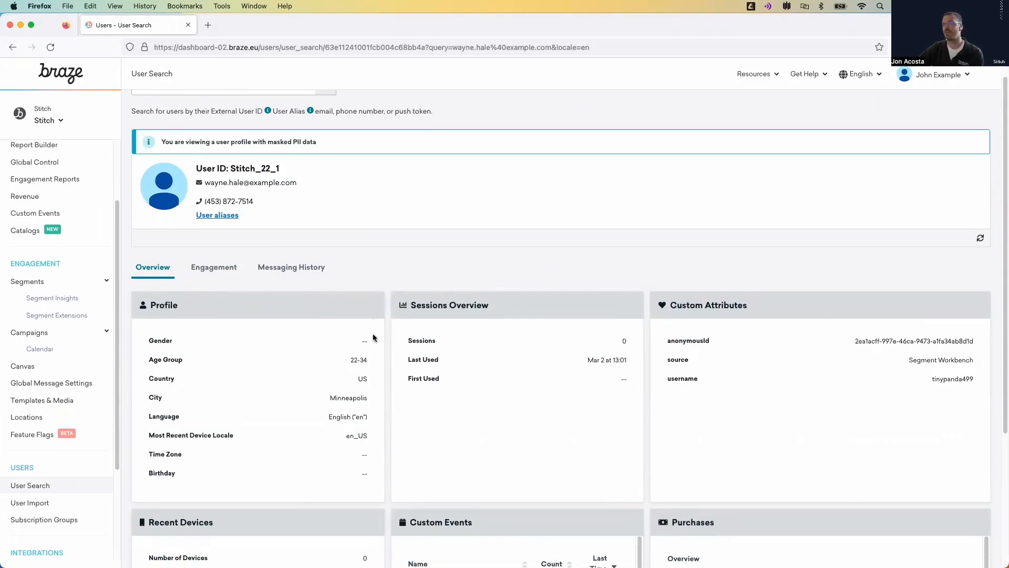
{"action": "left_click_drag", "start_coordinate": [376, 342], "coordinate": [323, 341]}
{"action": "left_click_drag", "start_coordinate": [368, 471], "coordinate": [358, 473]}
{"action": "left_click_drag", "start_coordinate": [161, 142], "coordinate": [318, 143]}
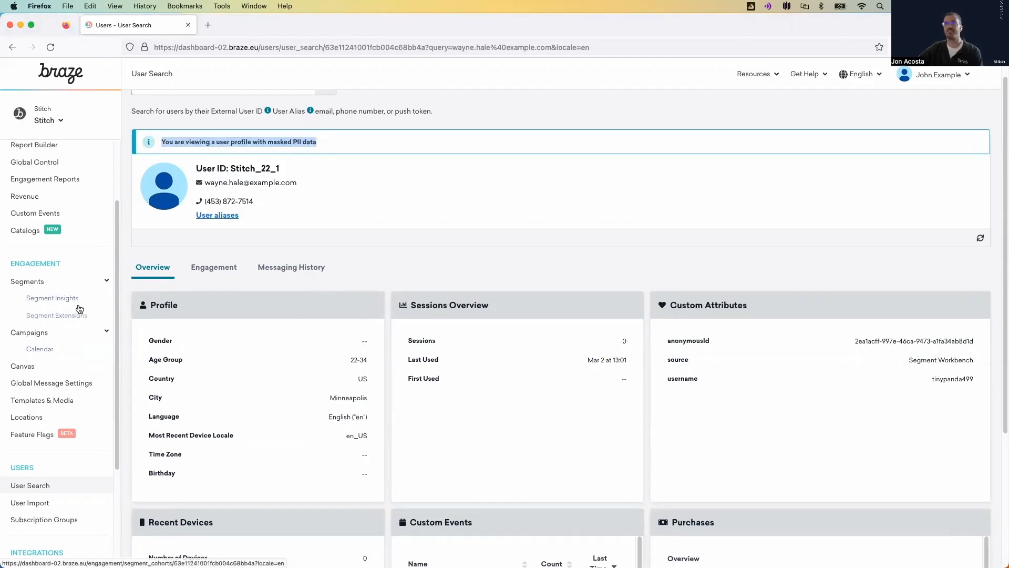
- Review the team tags in the Segments list and on the canvases, filtering canvases by Archived and by All Statuses
{"action": "left_click", "coordinate": [38, 283]}
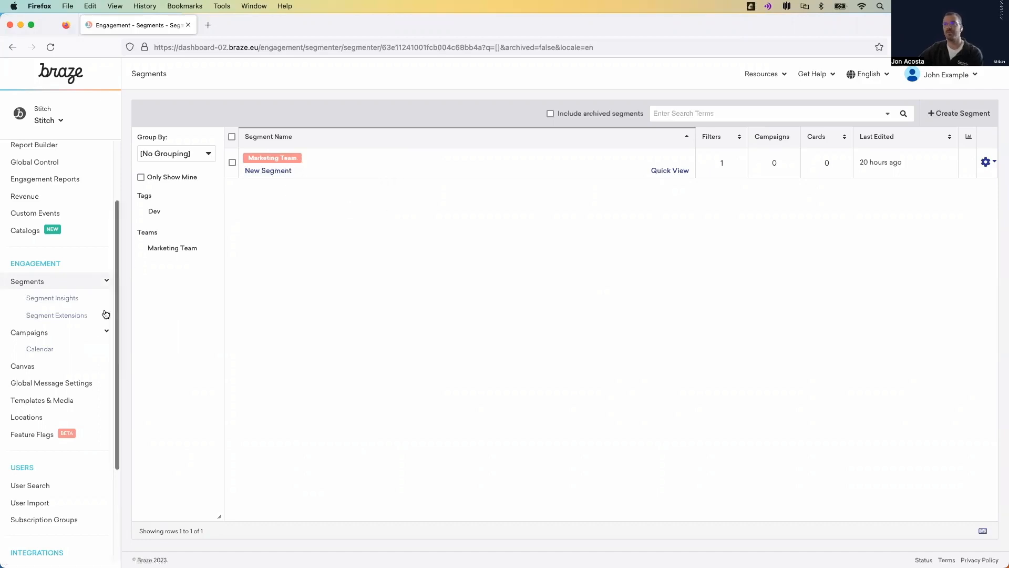
{"action": "left_click", "coordinate": [49, 368]}
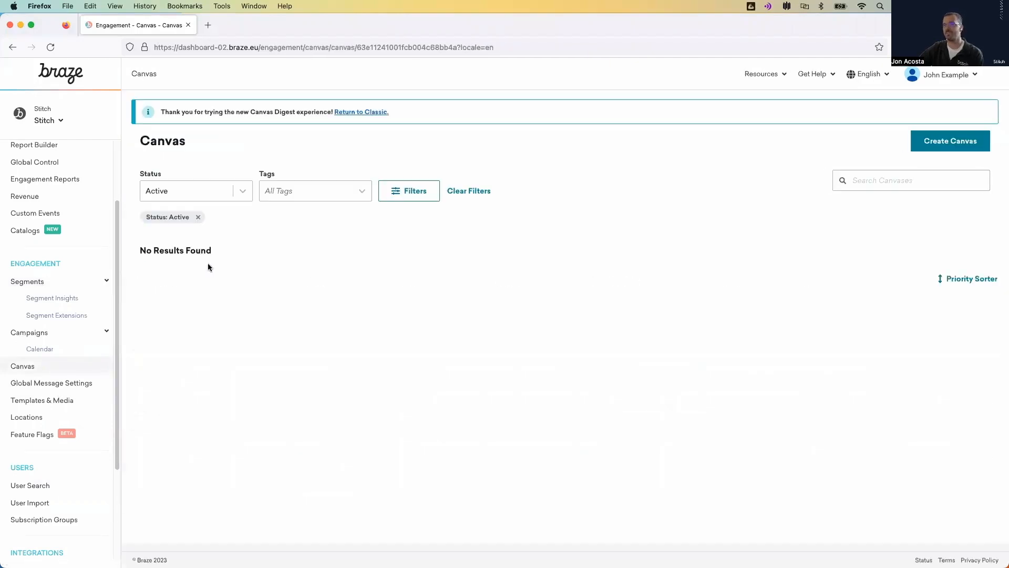
{"action": "left_click", "coordinate": [225, 198]}
{"action": "left_click", "coordinate": [210, 318]}
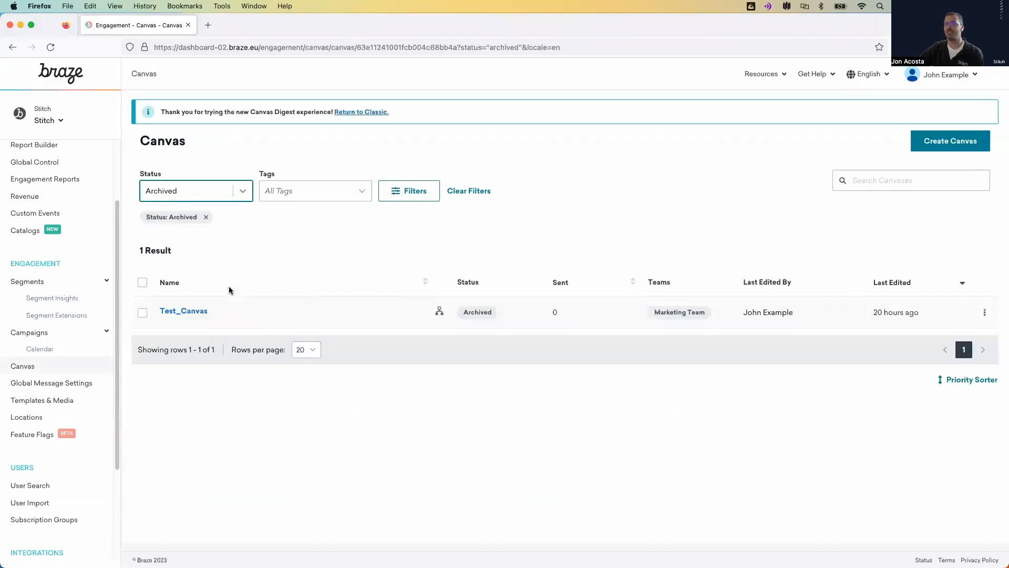
{"action": "left_click", "coordinate": [217, 198]}
{"action": "left_click", "coordinate": [224, 225]}
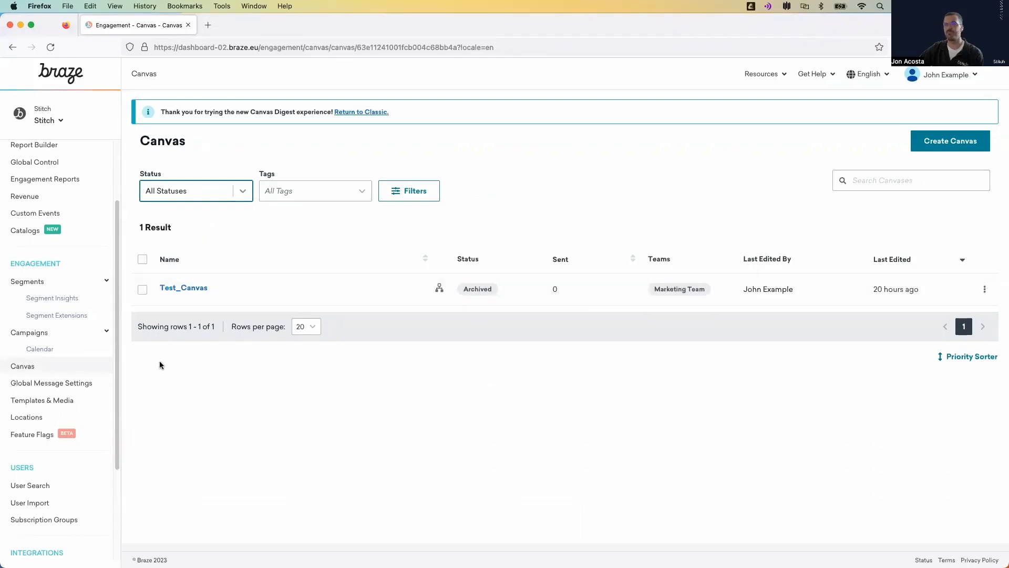
- Open Templates & Media and check which saved drag-and-drop email templates the limited user can access
{"action": "left_click", "coordinate": [61, 401]}
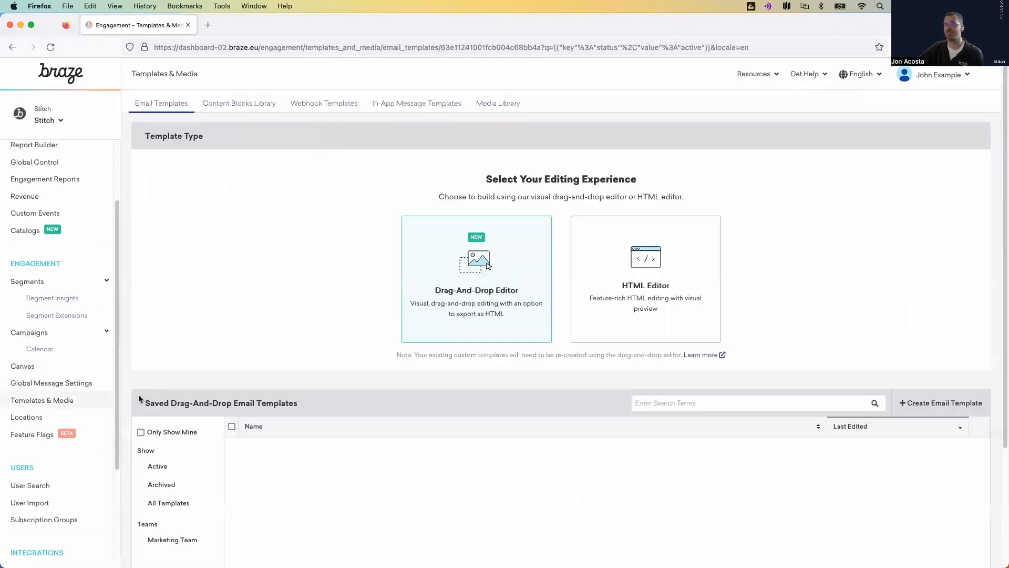
{"action": "scroll", "coordinate": [250, 383], "scroll_direction": "down", "scroll_amount": 5}
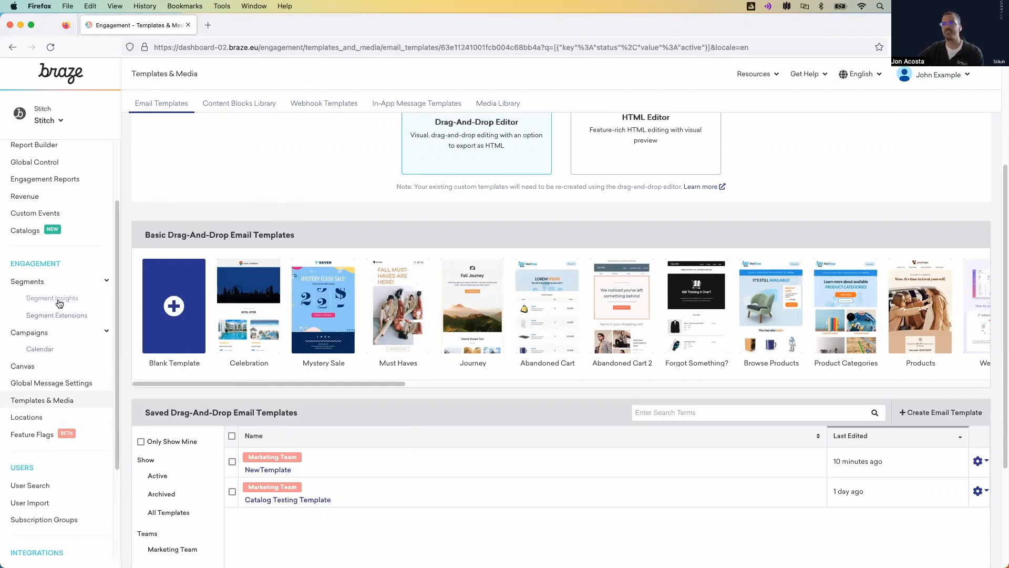
- Create a new segment named SampleSegmentHere from the Segments page
{"action": "left_click", "coordinate": [48, 290]}
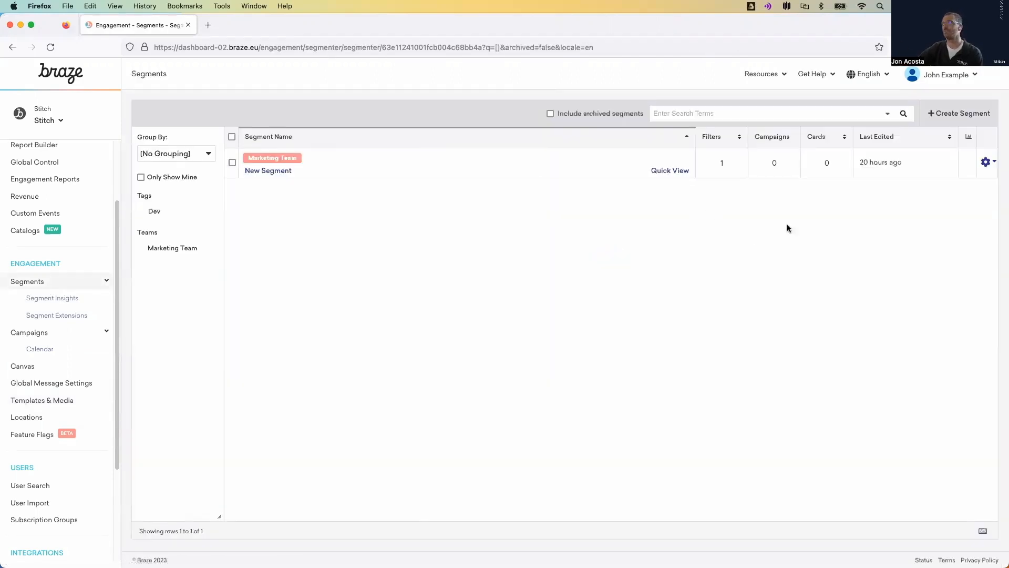
{"action": "left_click", "coordinate": [949, 116]}
{"action": "left_click", "coordinate": [404, 202]}
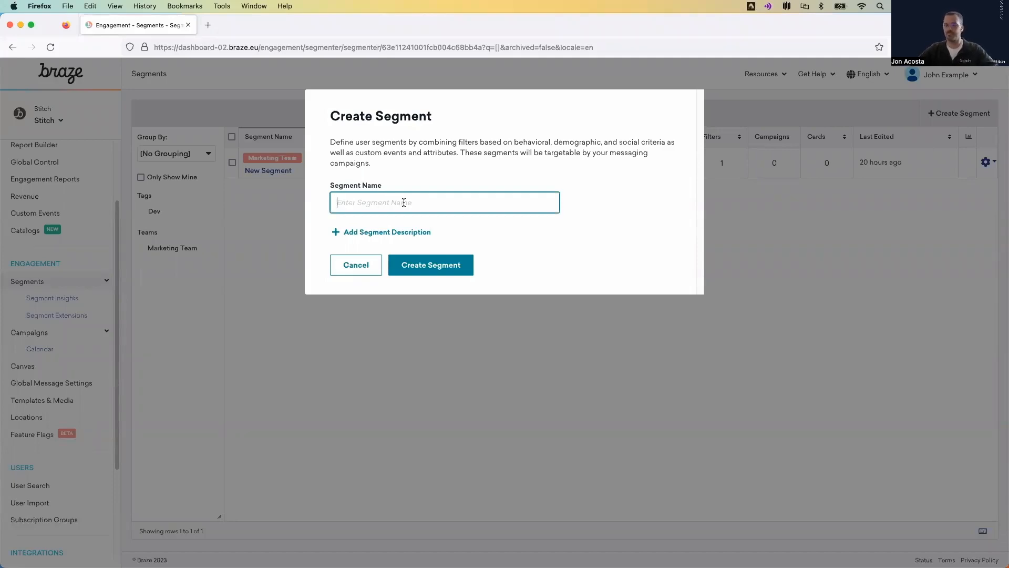
{"action": "type", "text": "Sample Se"}
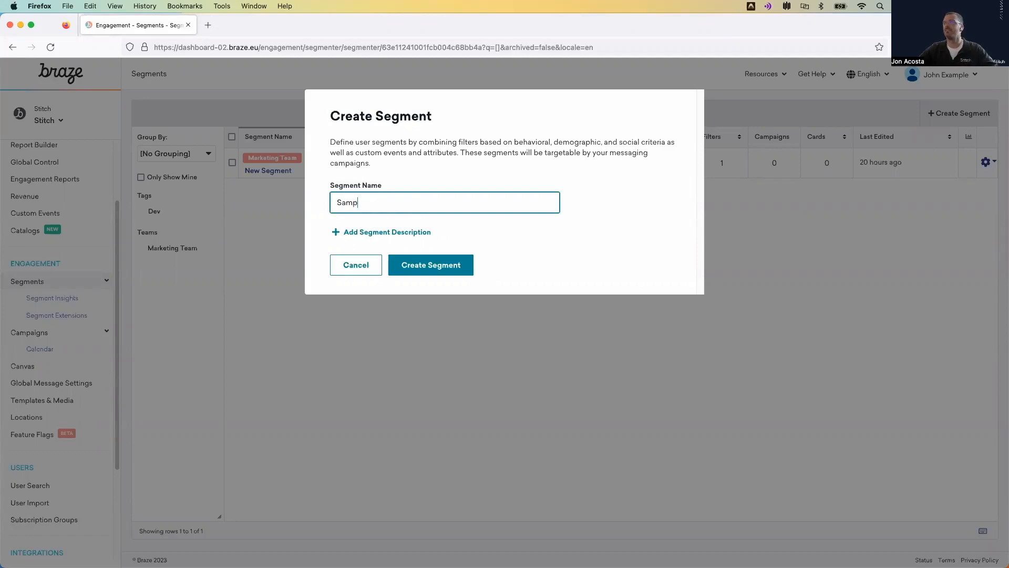
{"action": "key", "text": "BackSpace"}
{"action": "key", "text": "BackSpace"}
{"action": "key", "text": "BackSpace"}
{"action": "type", "text": "SegmentHere"}
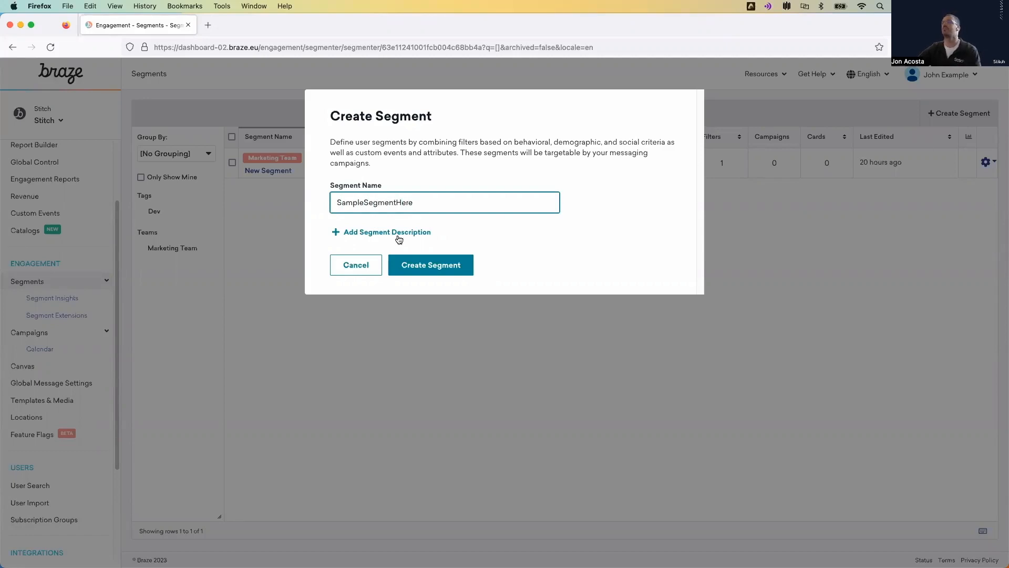
{"action": "left_click", "coordinate": [418, 264]}
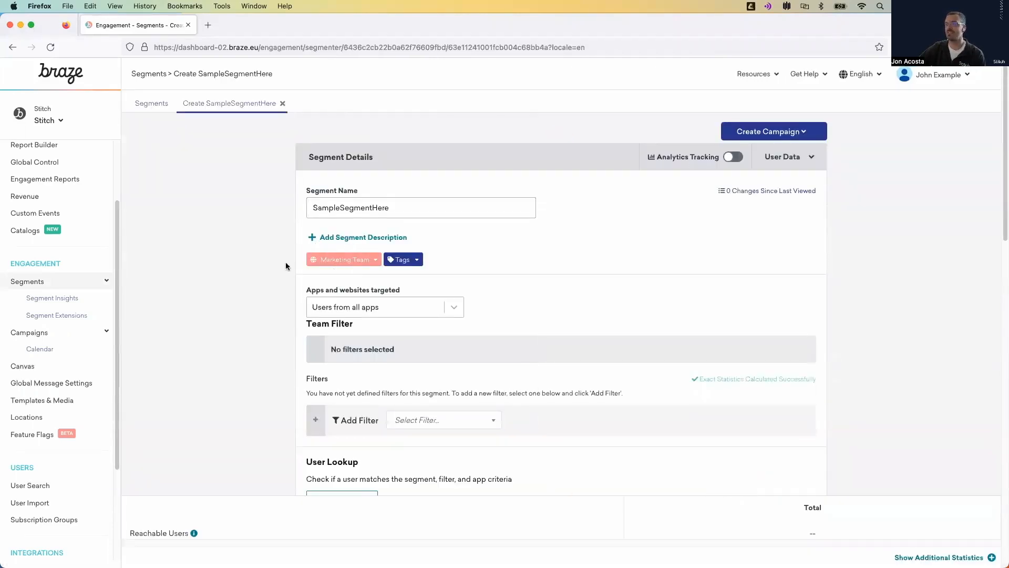
- Inspect the new segment's team assignment options and details, and return to the Segments list to check its team tag
{"action": "left_click", "coordinate": [361, 263]}
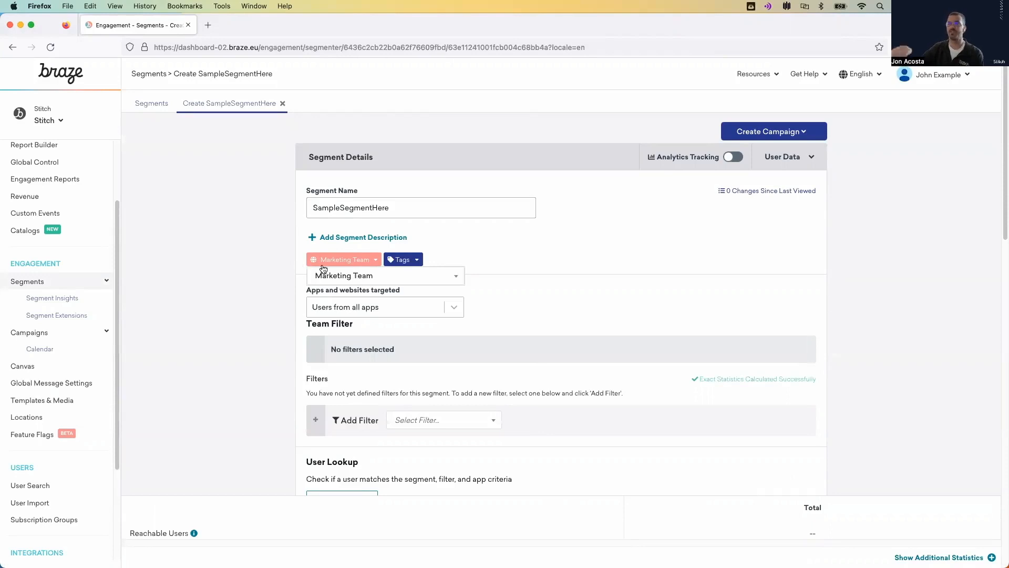
{"action": "left_click", "coordinate": [298, 259]}
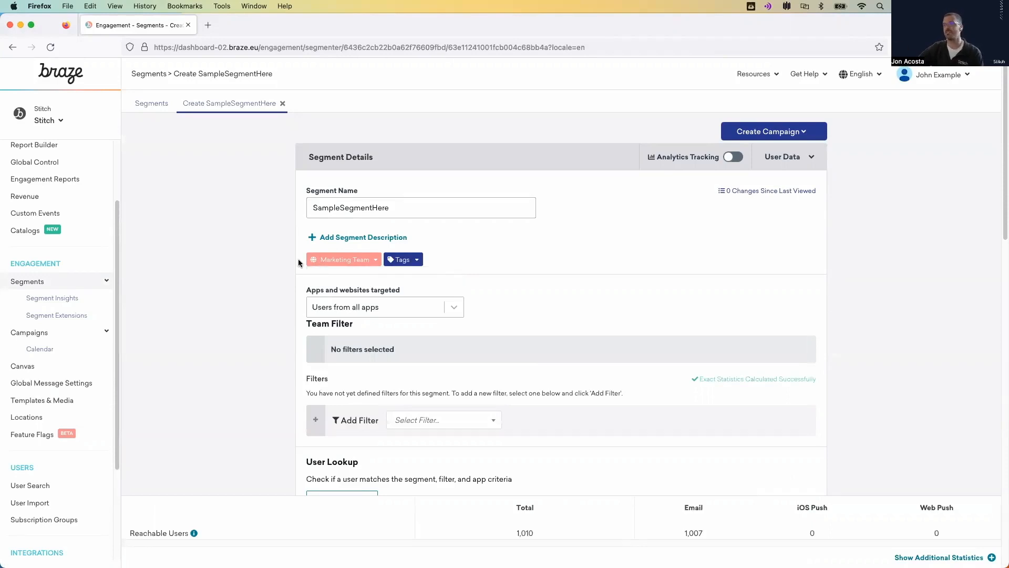
{"action": "scroll", "coordinate": [469, 279], "scroll_direction": "down", "scroll_amount": 5}
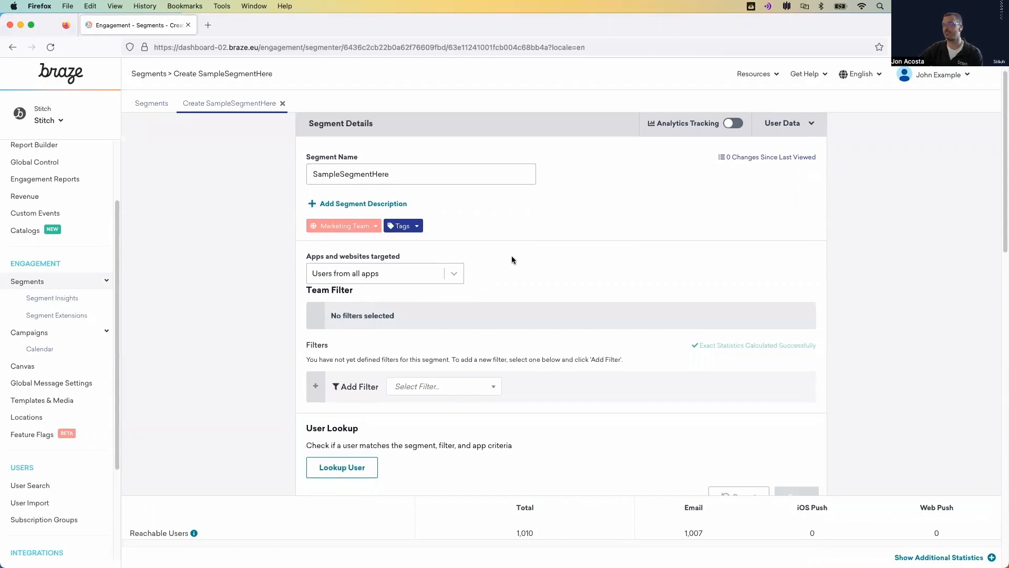
{"action": "scroll", "coordinate": [665, 334], "scroll_direction": "down", "scroll_amount": 20}
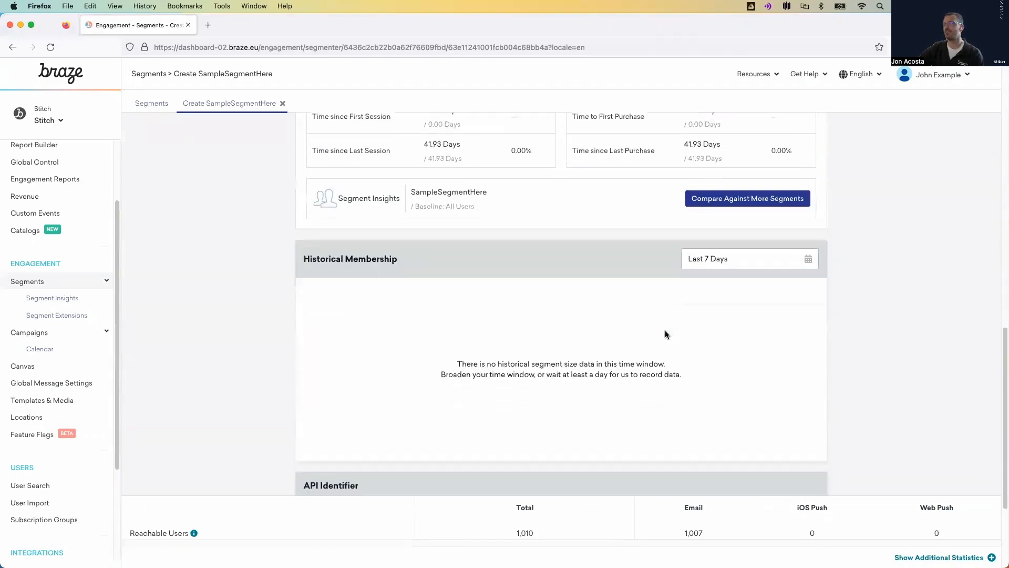
{"action": "scroll", "coordinate": [462, 293], "scroll_direction": "up", "scroll_amount": 8}
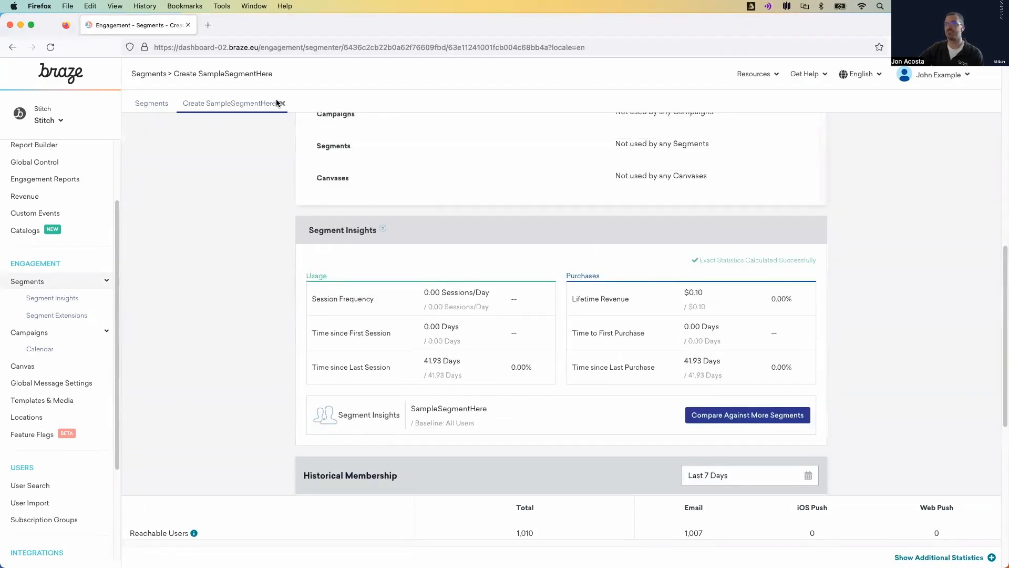
{"action": "left_click", "coordinate": [152, 103]}
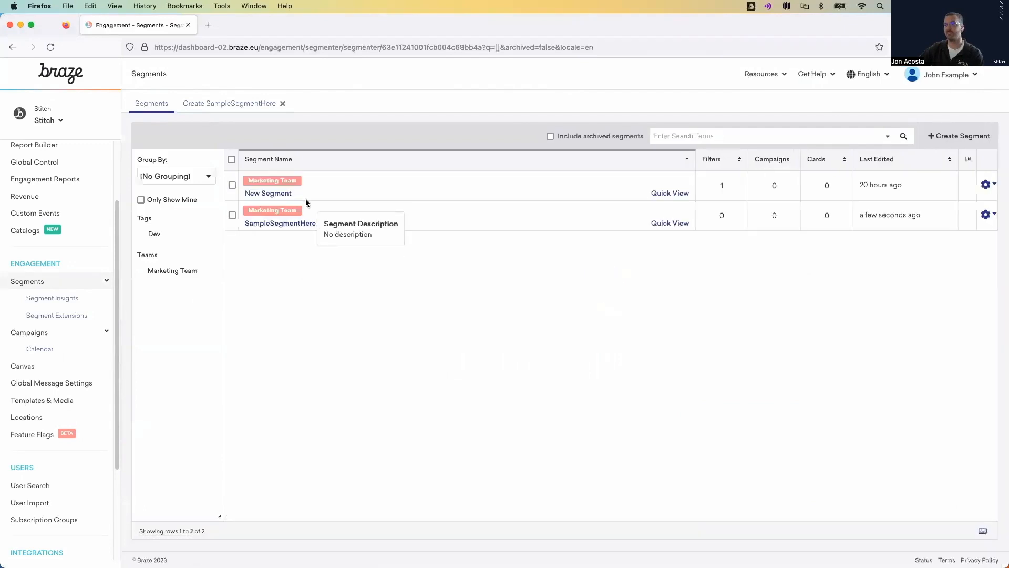